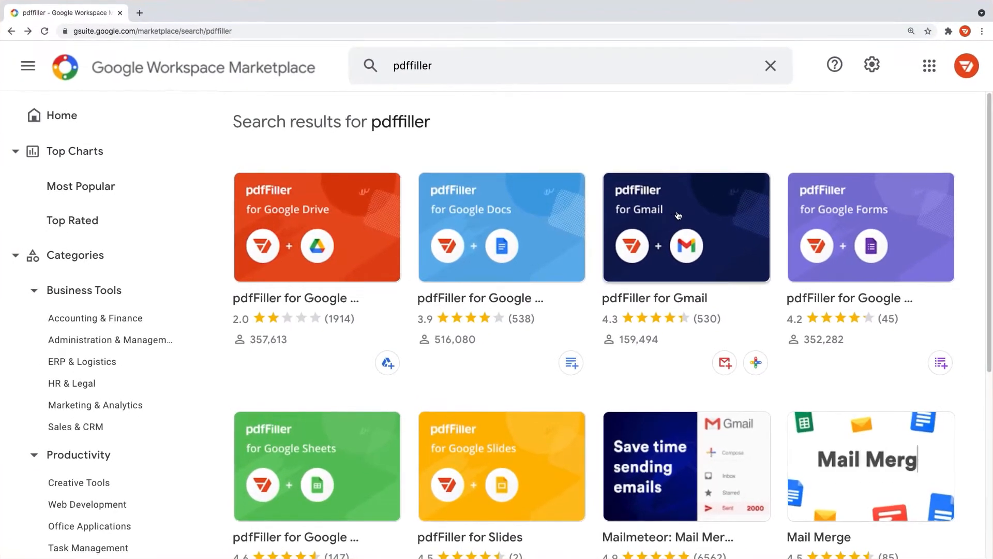
- Install the pdfFiller for Gmail add-on from Marketplace and grant it account access
left_click(677, 214)
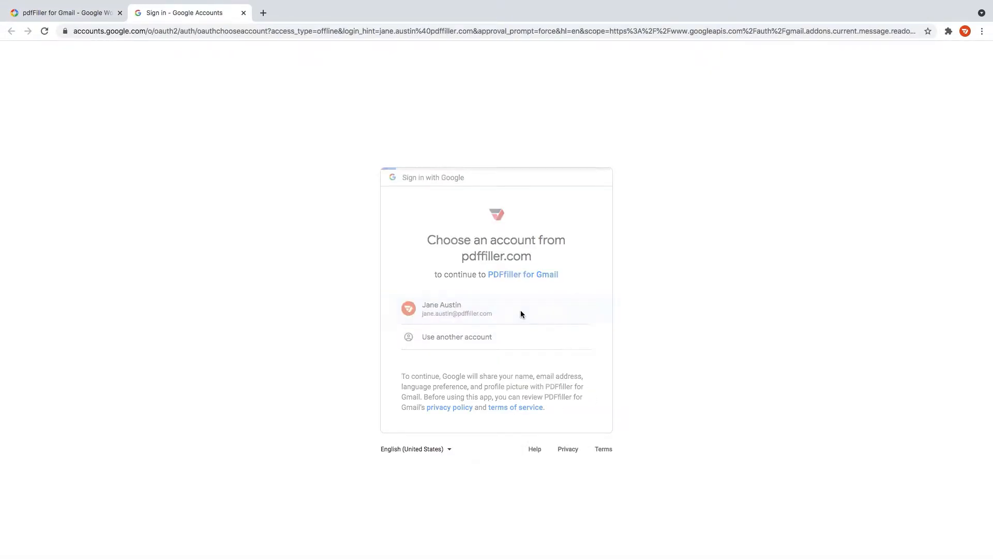
left_click(497, 309)
left_click(581, 498)
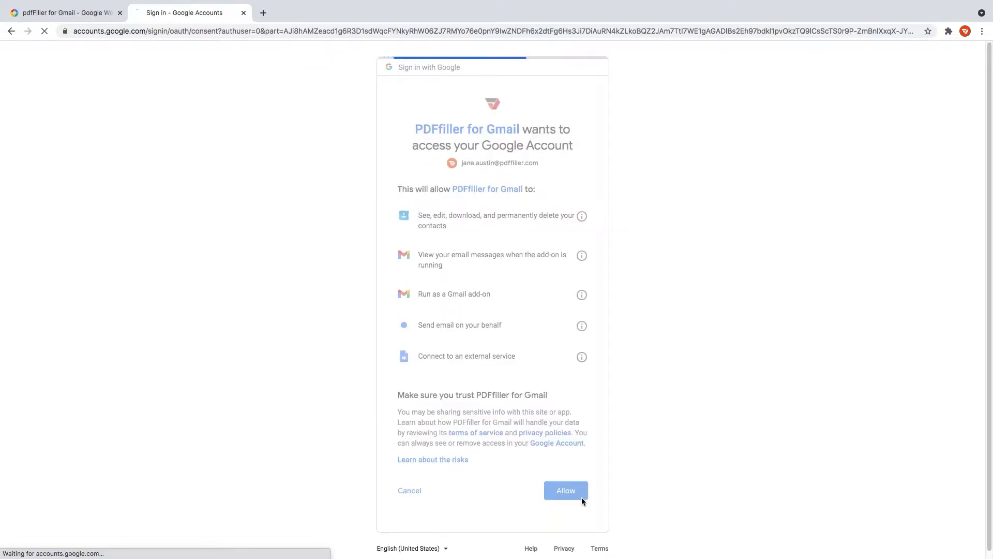
- Navigate to Gmail from the address bar
left_click(437, 31)
type("gmail.com")
key("Return")
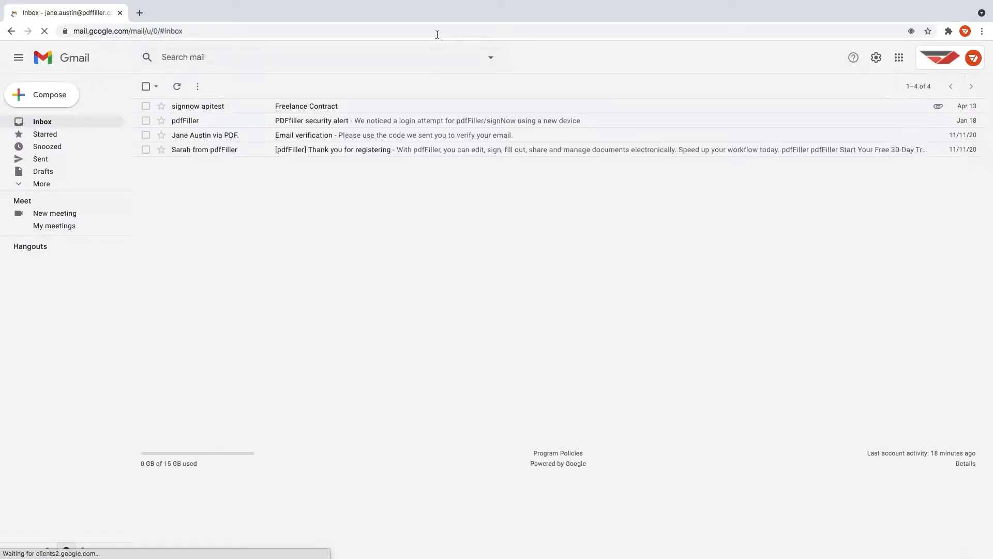
- Open the Freelance Contract email, launch the PDFfiller add-on and log in to authorize it
left_click(432, 107)
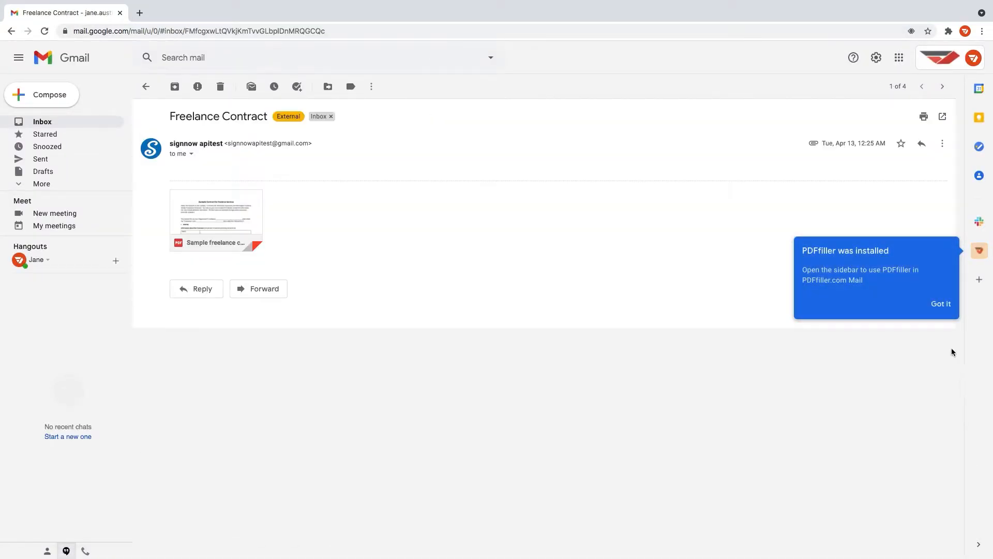
left_click(940, 303)
left_click(978, 250)
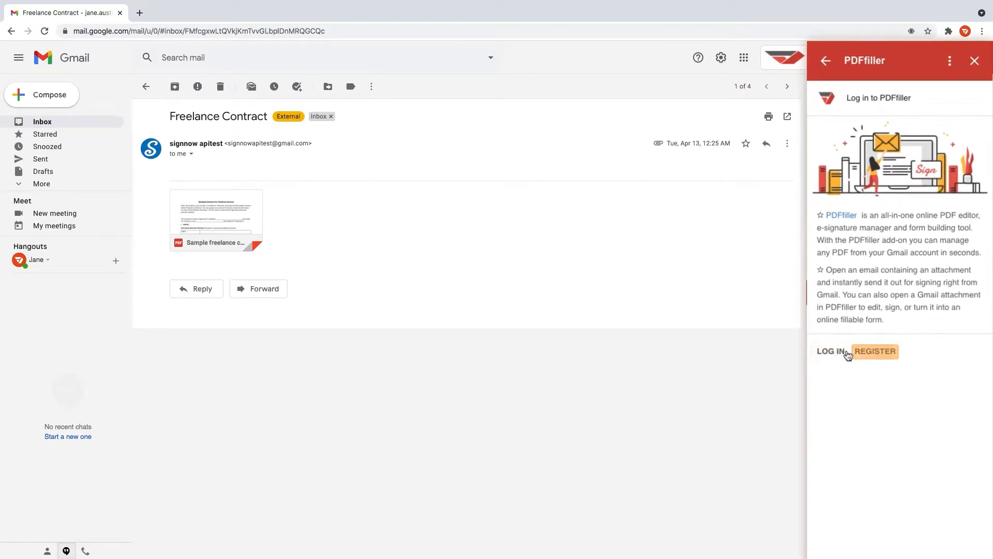
left_click(840, 354)
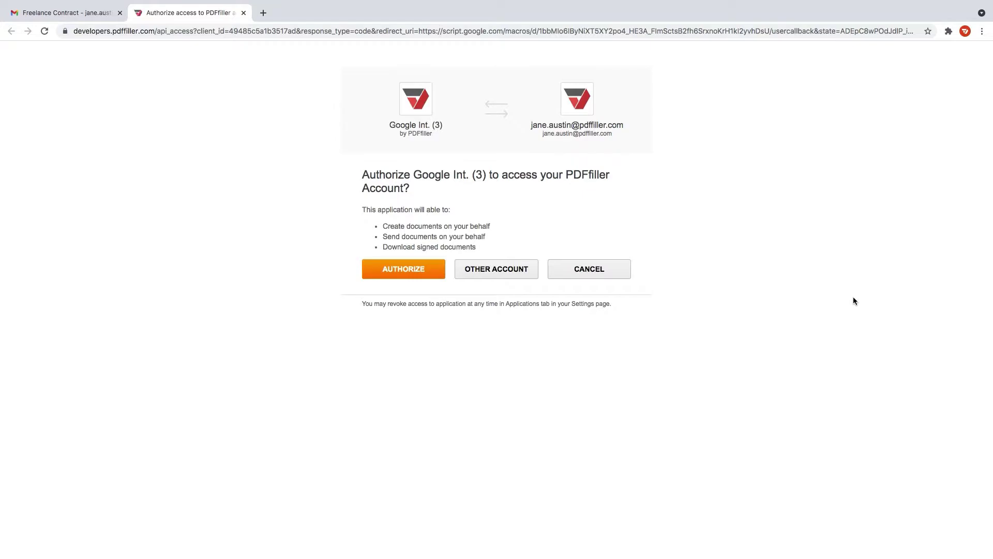
left_click(403, 268)
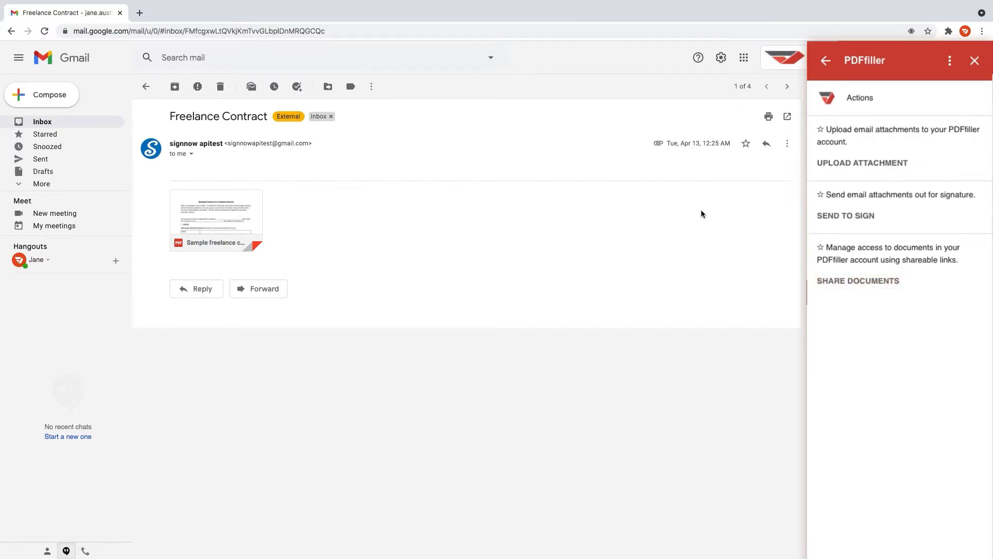
- Upload the Sample freelance contract.pdf attachment to PDFfiller and open it in the editor
left_click(867, 165)
left_click(856, 157)
left_click(844, 184)
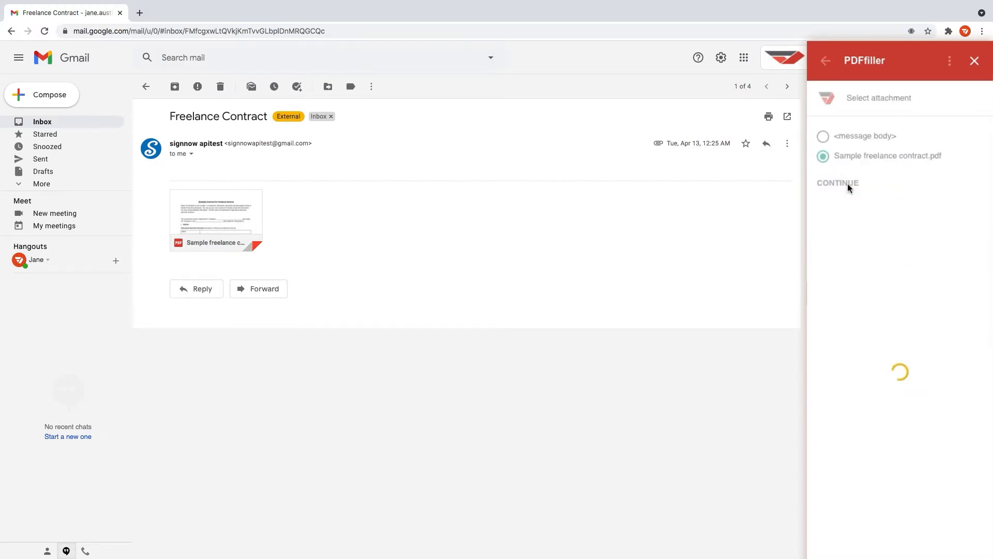
left_click(844, 218)
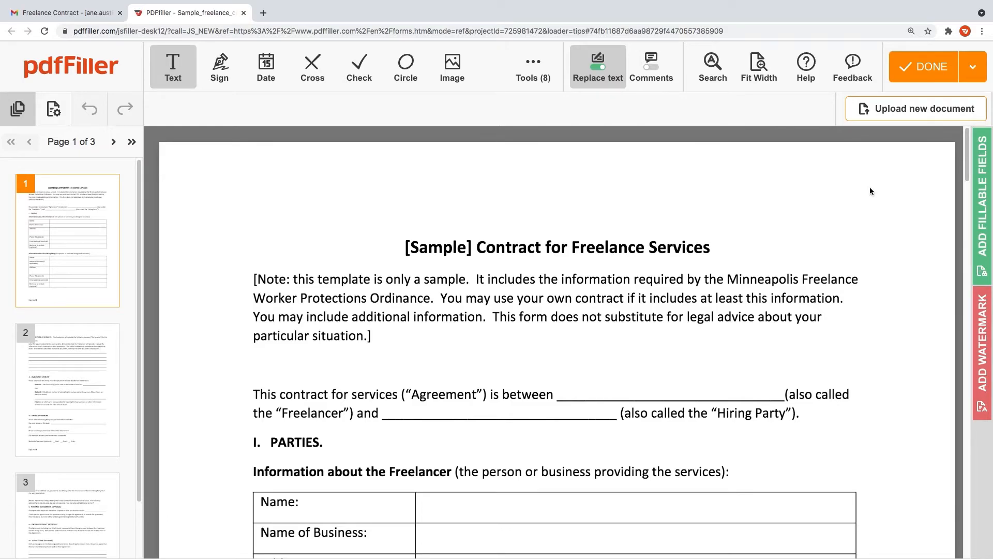
scroll(870, 187, "down", 5)
scroll(870, 187, "down", 5)
scroll(870, 187, "down", 5)
scroll(870, 188, "down", 5)
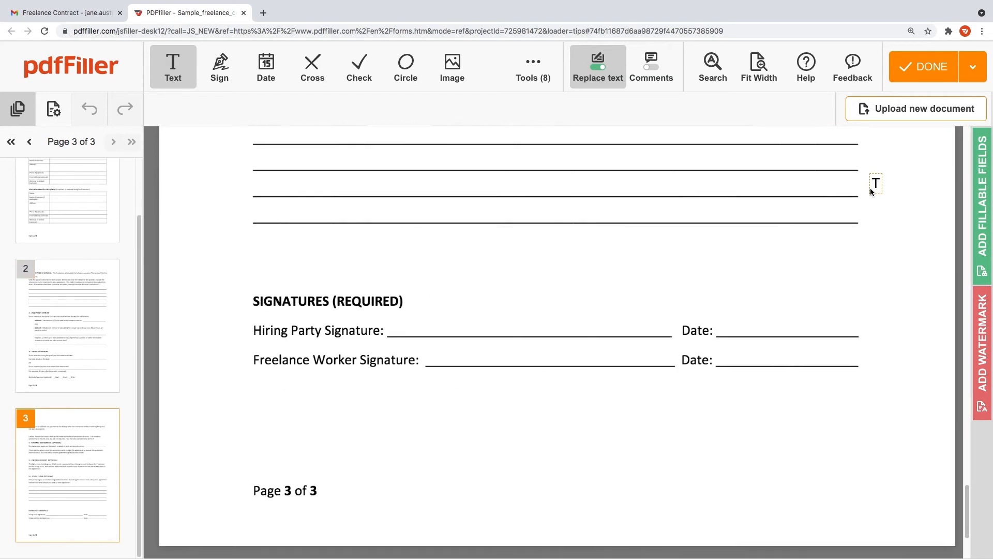
scroll(870, 187, "down", 5)
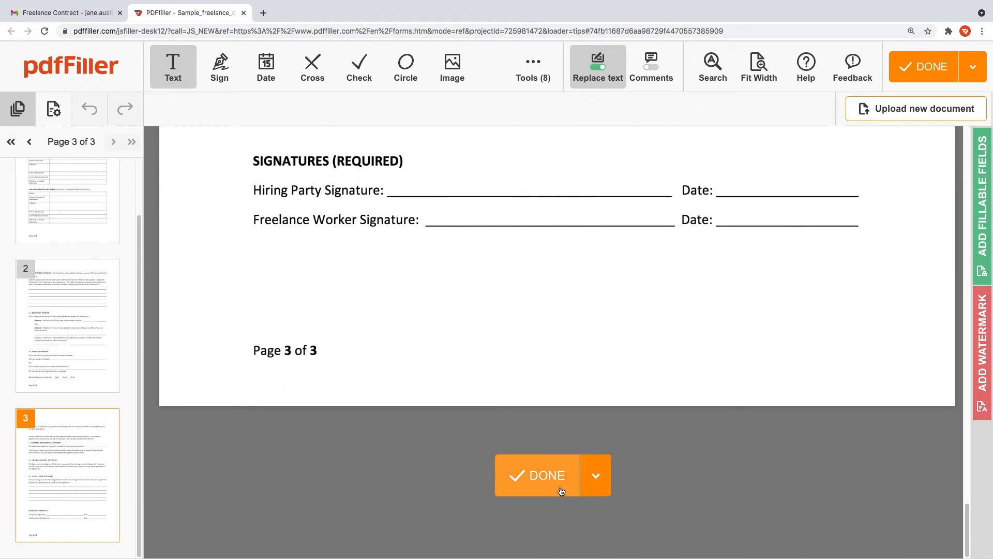
- Save the reviewed freelance contract with Done in the pdfFiller editor
left_click(544, 475)
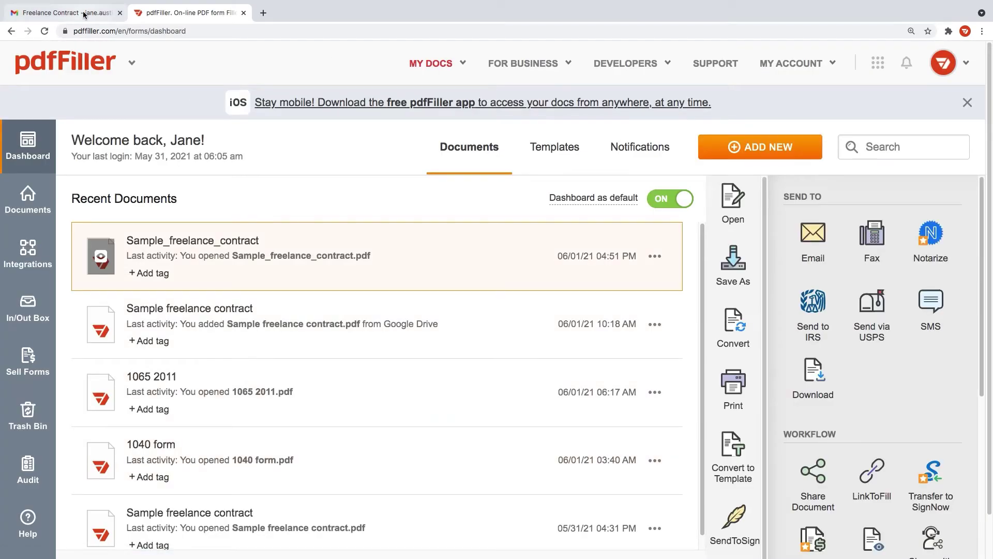
- Return to the Gmail email and go back to the PDFfiller actions list
left_click(84, 14)
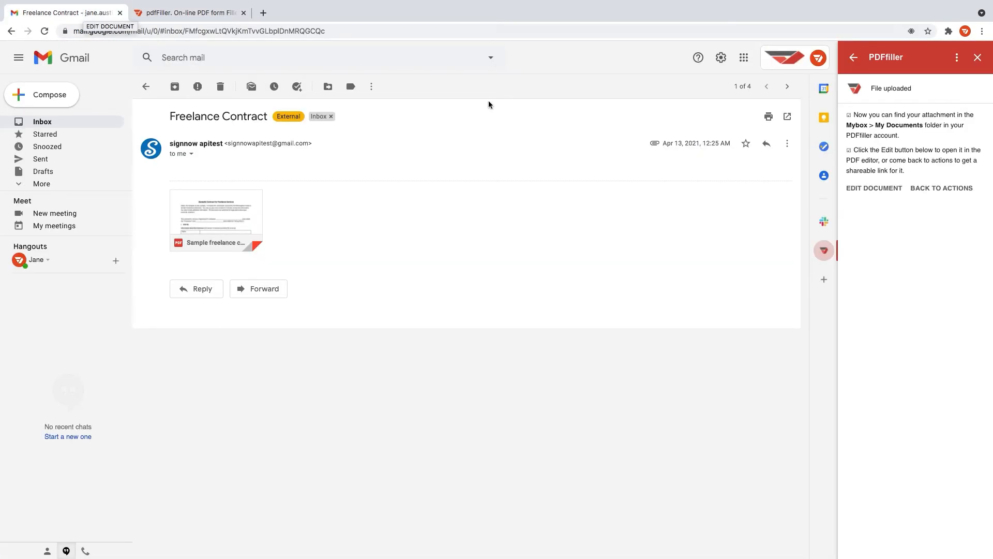
left_click(940, 187)
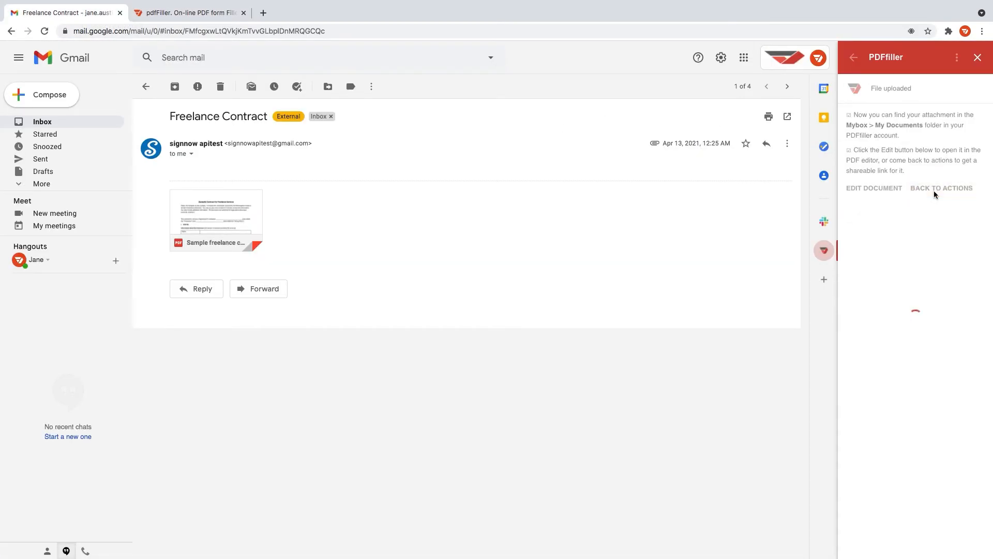